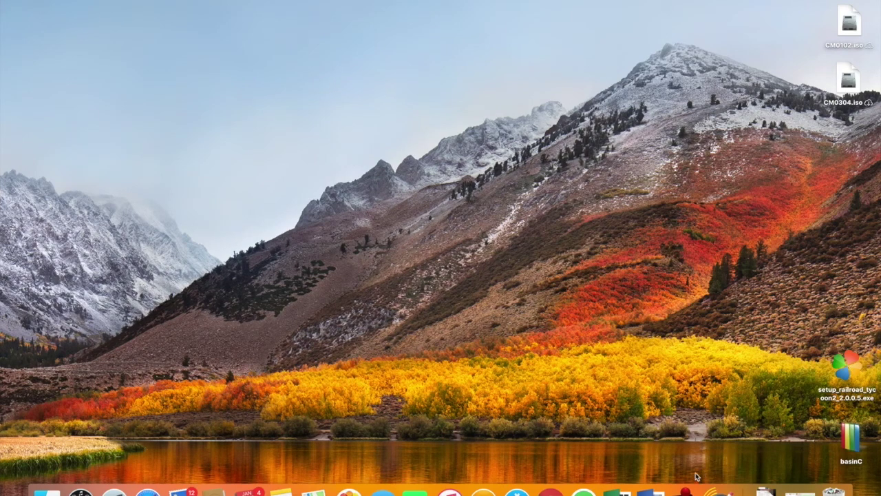
Launch PlayOnMac from Spotlight by searching 'play'.
key("super+space")
type("pl")
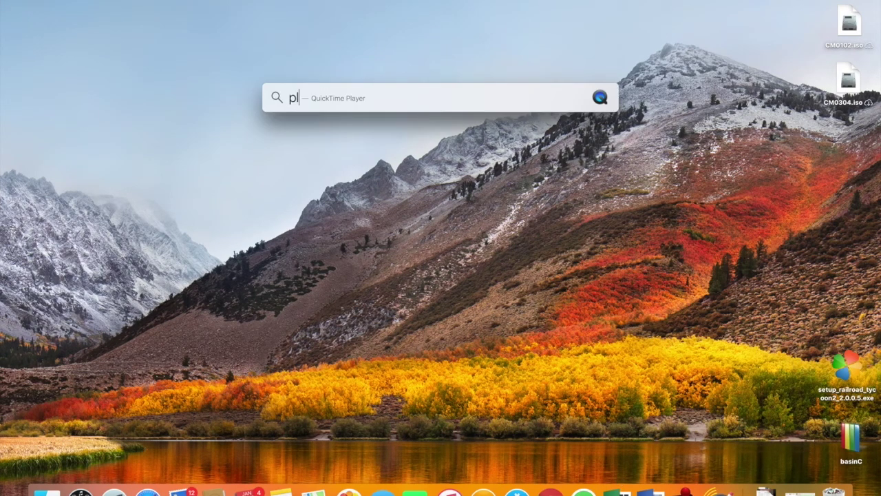
type("ay")
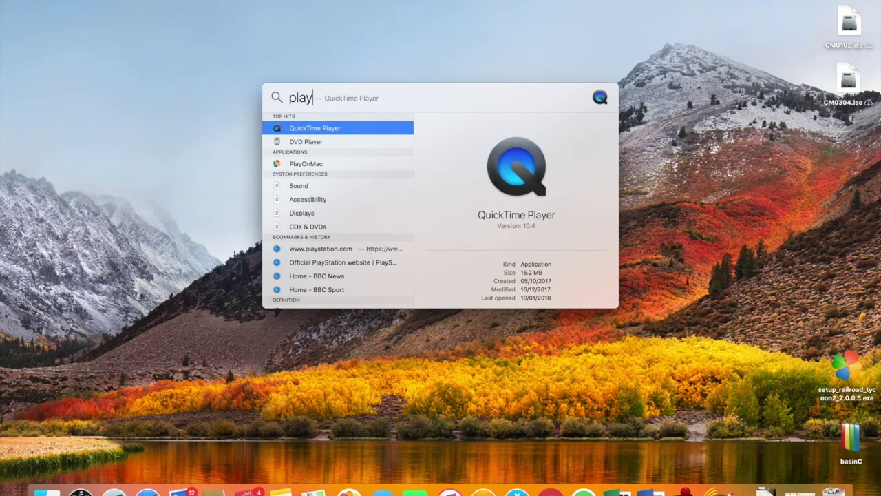
key("Down")
key("Down")
key("Return")
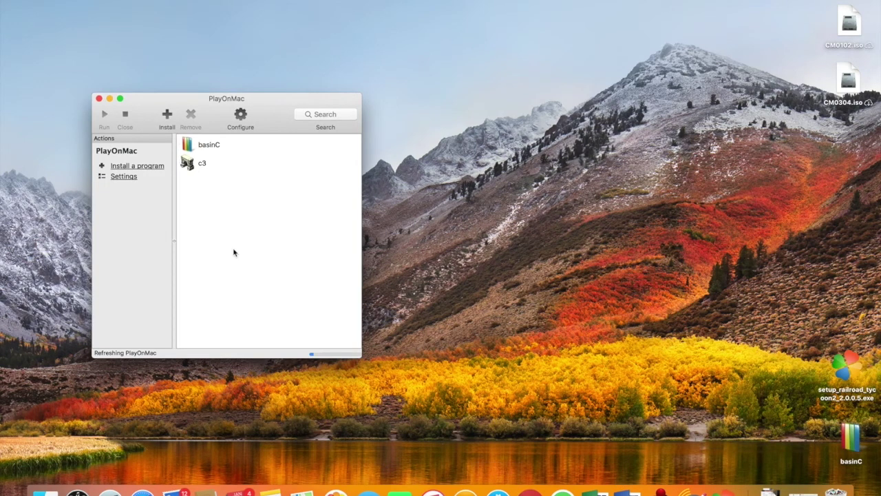
Open PlayOnMac's Configure window and start a New virtual drive.
left_click(242, 118)
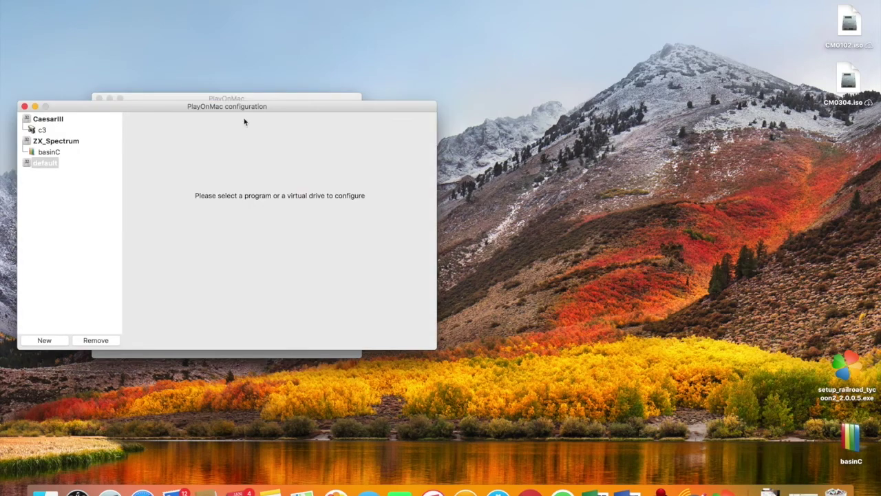
left_click(54, 340)
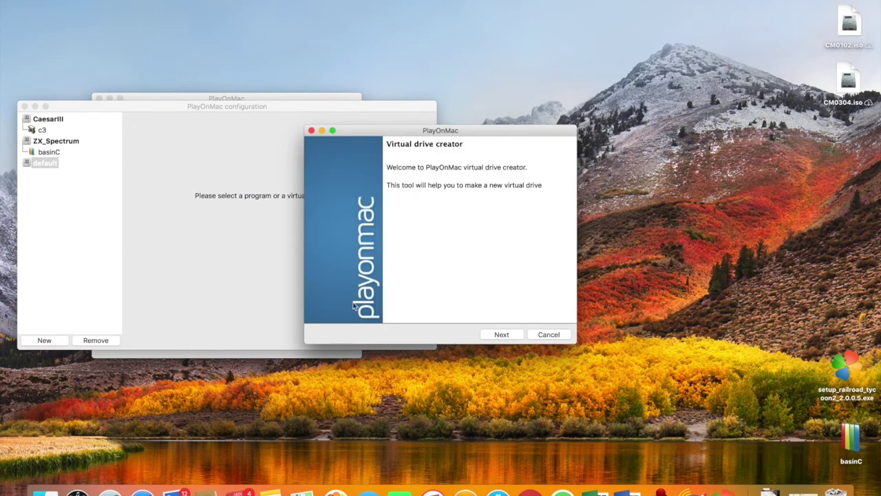
Create a '32 bits windows installation' drive named RTII with the default Wine version.
left_click(495, 335)
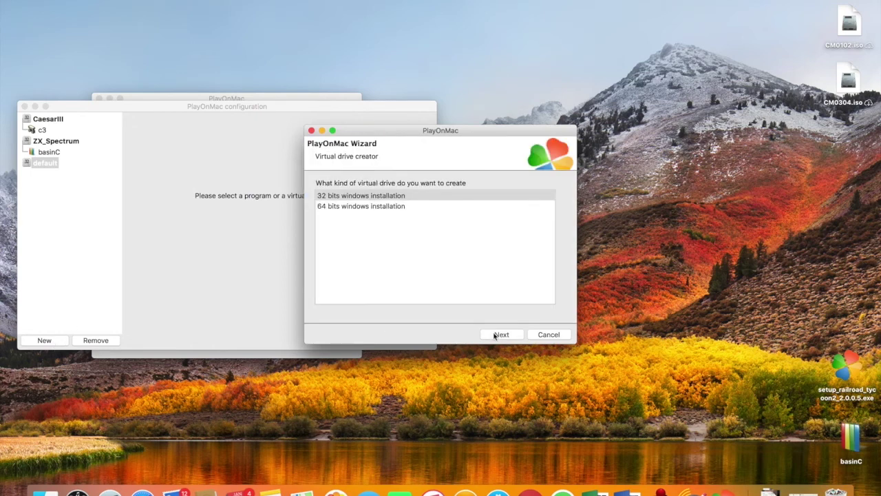
left_click(425, 198)
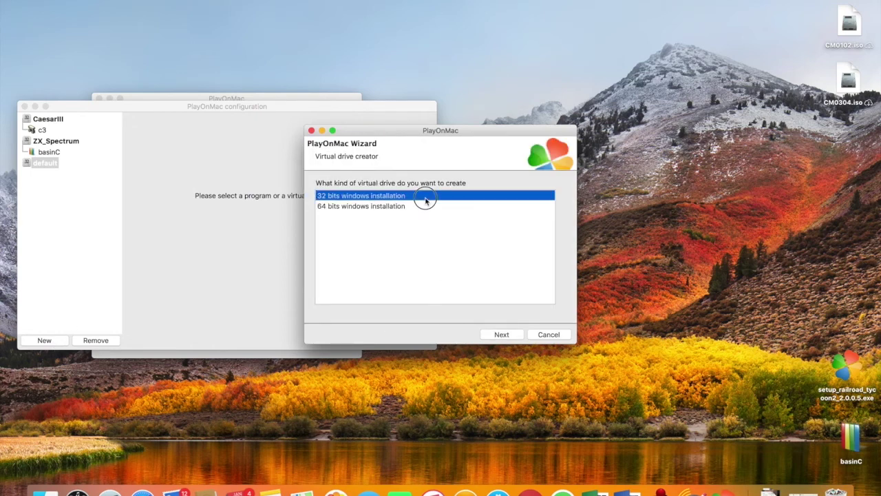
left_click(493, 335)
left_click(501, 335)
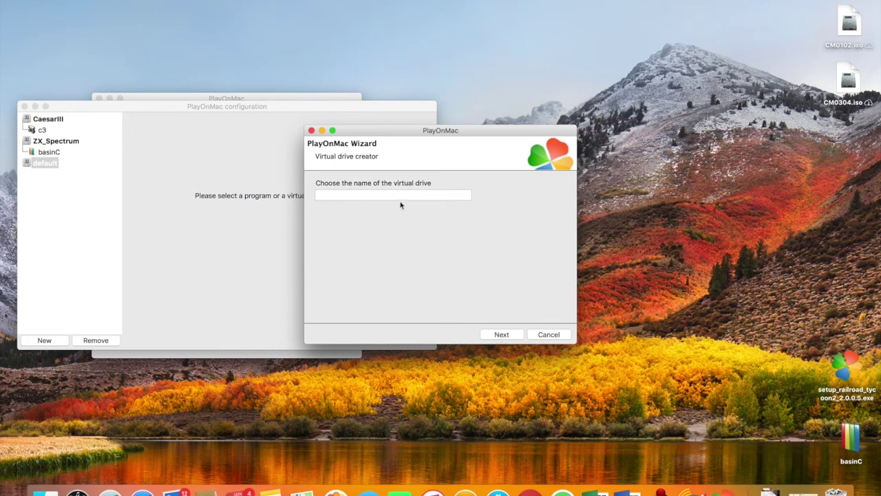
left_click(394, 195)
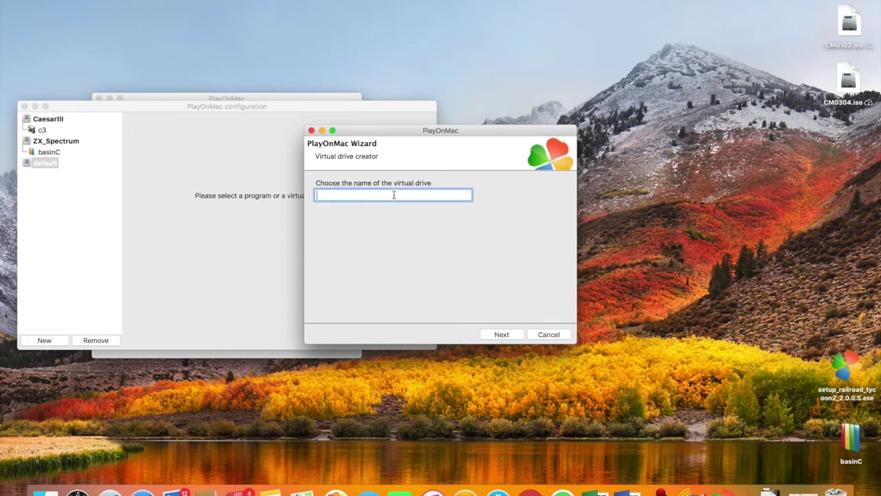
type("RT")
type("II")
left_click(502, 335)
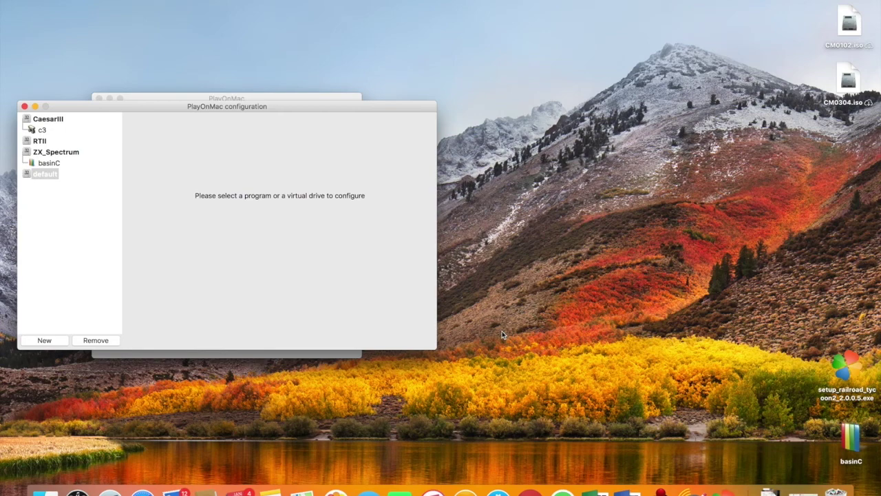
From RTII's Miscellaneous settings, choose to run a Windows .exe file in that drive.
left_click(41, 142)
left_click(359, 124)
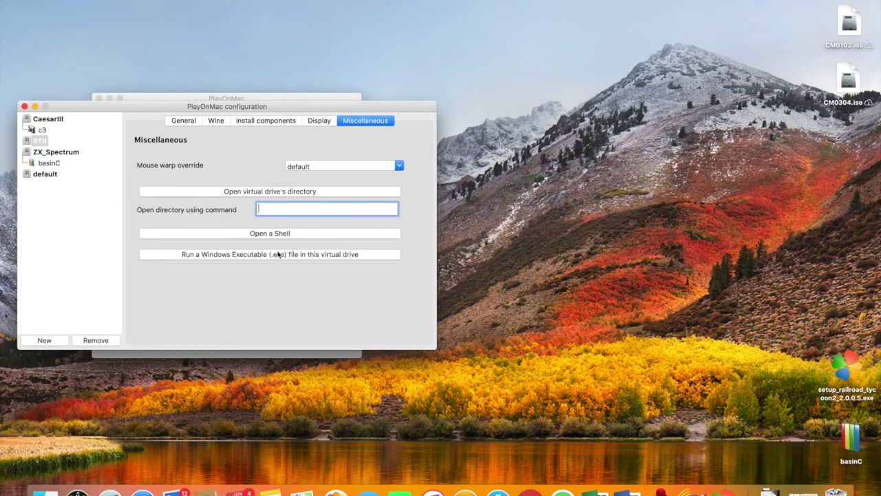
left_click(276, 256)
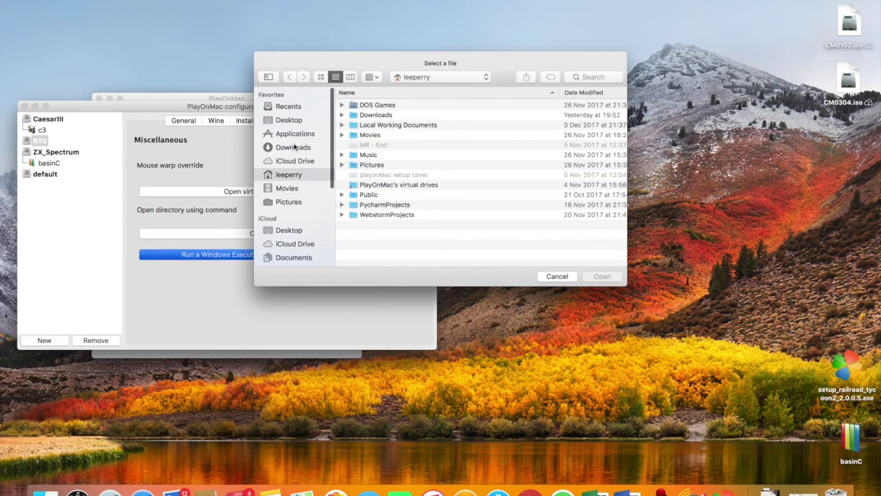
Open setup_railroad_tycoon2_2.0.0.5.exe from the Desktop to start the installer.
left_click(288, 232)
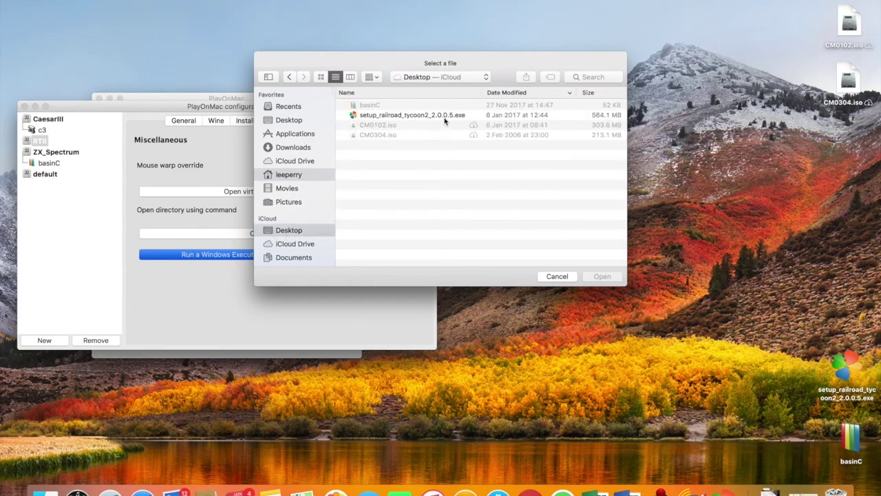
left_click(444, 117)
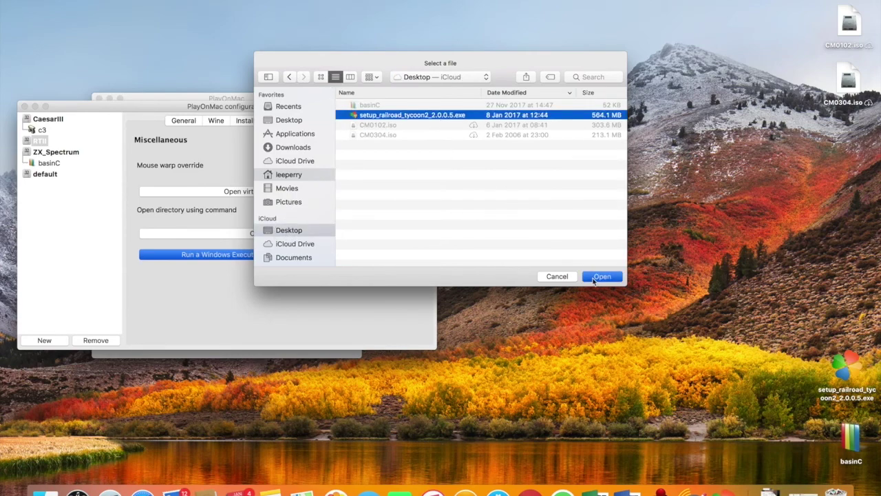
left_click(593, 278)
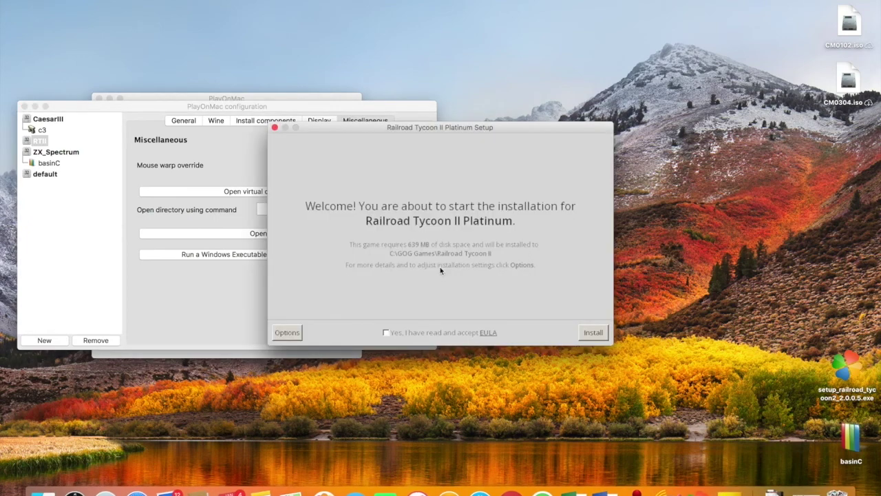
Accept the EULA, review Options, and install to C:\GOG Games\Railroad Tycoon II.
left_click(422, 336)
left_click(298, 336)
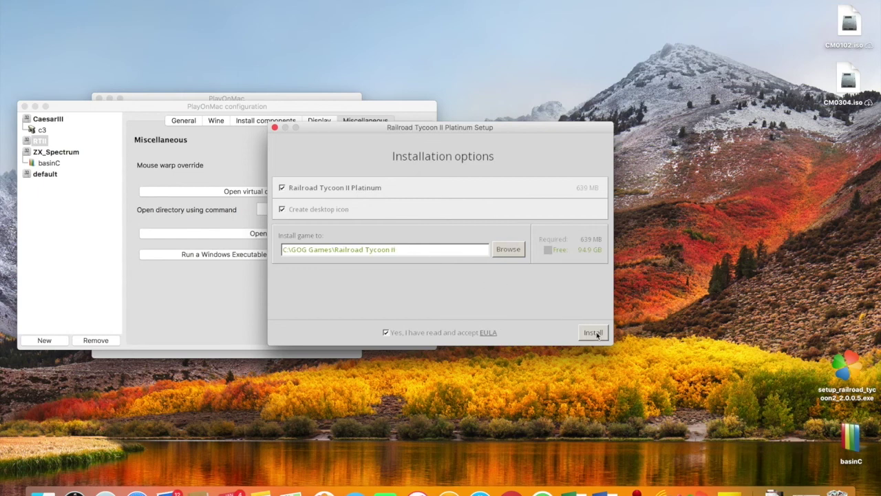
left_click(597, 334)
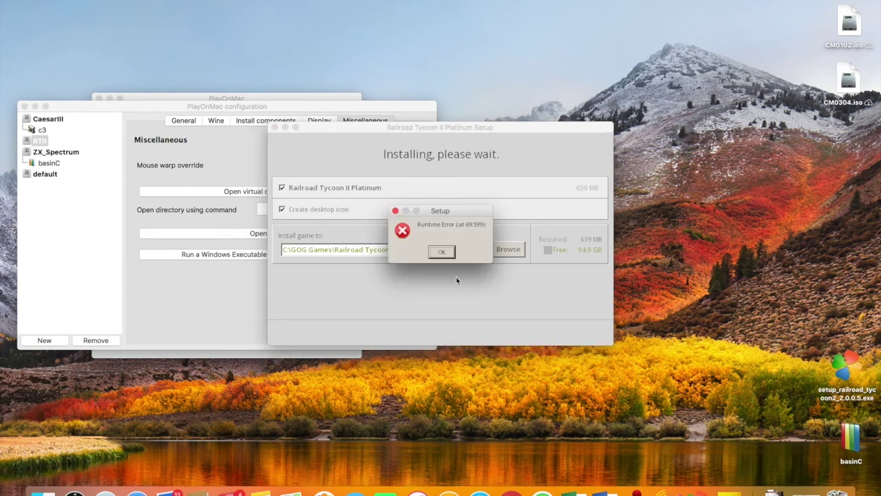
Dismiss the three runtime errors, including Invalid Opcode, then exit the finished installer.
left_click(443, 253)
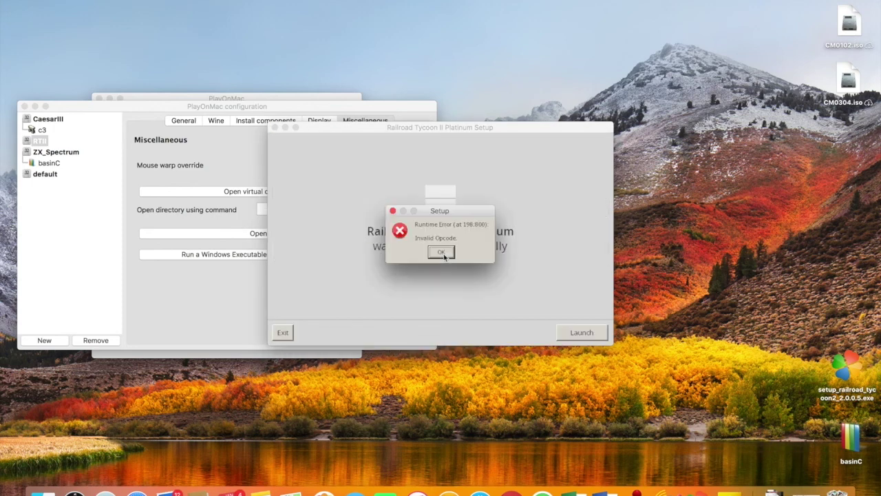
left_click(442, 252)
left_click(442, 253)
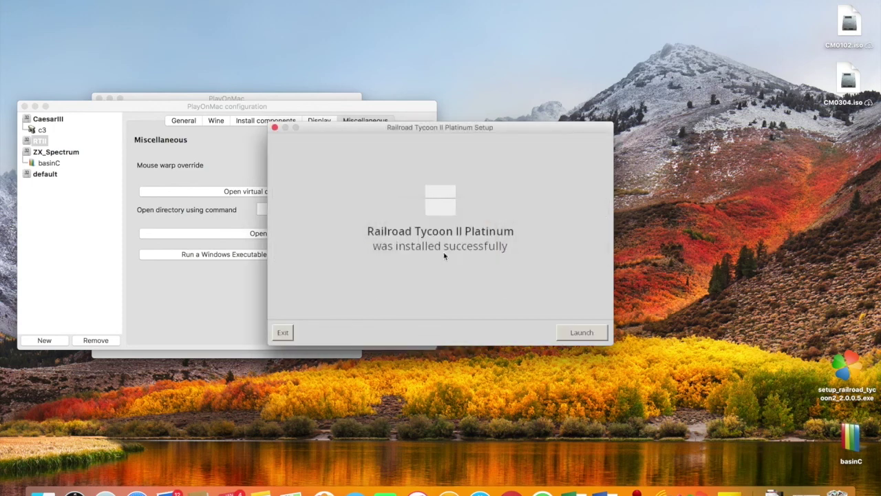
left_click(582, 337)
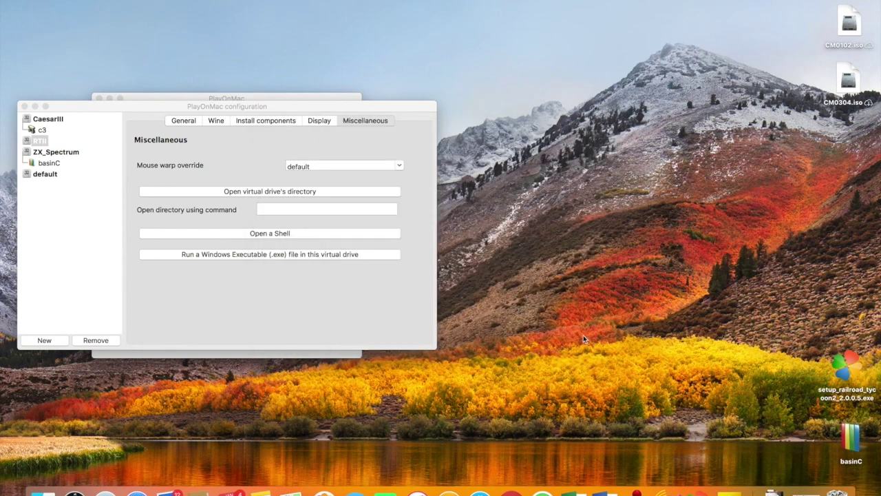